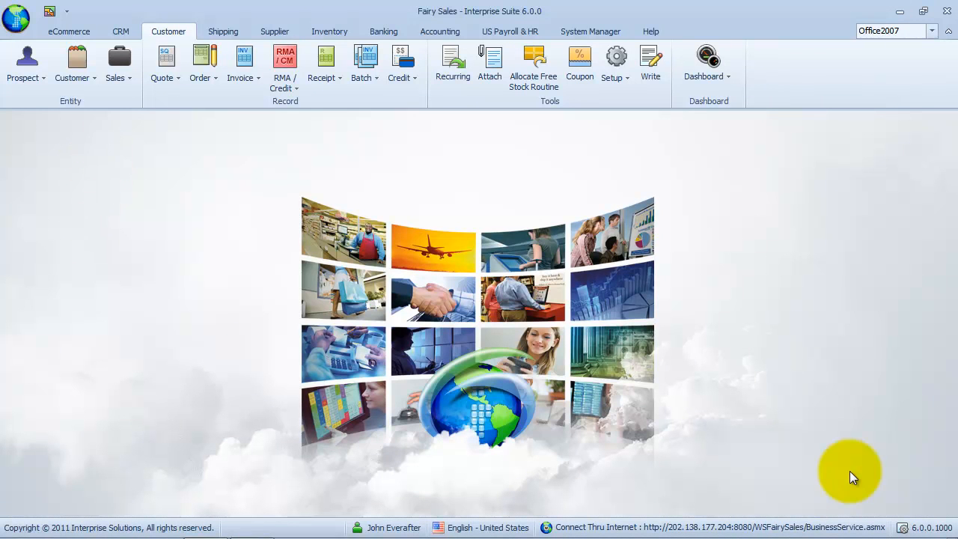
# - Find the customer Alice in Wonderland Tours and open the setup details of its ship-to record SHIP-000016
pyautogui.click(75, 67)
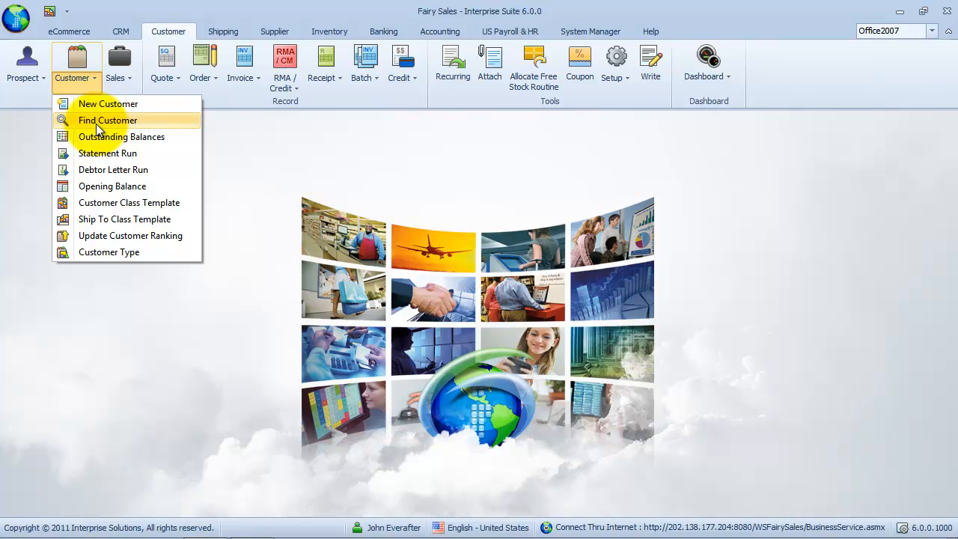
pyautogui.click(94, 120)
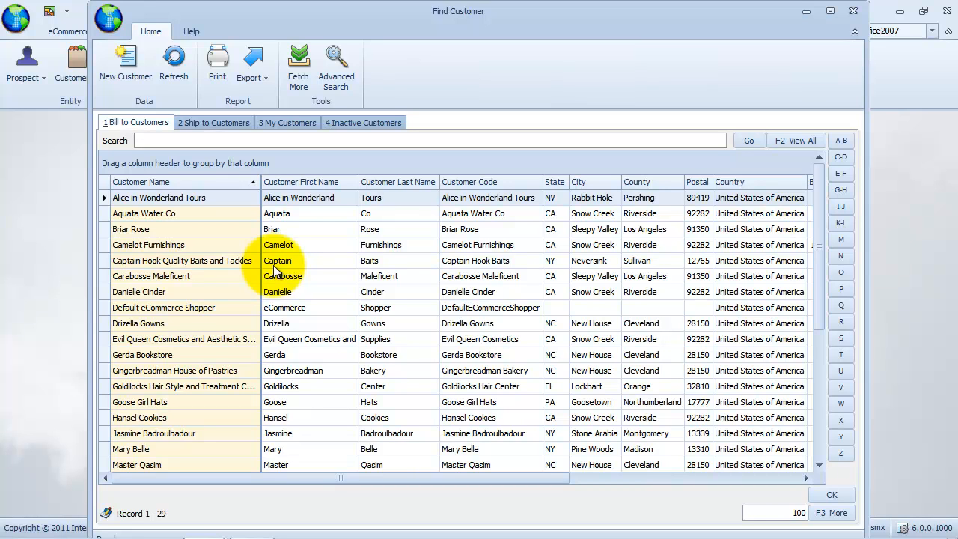
pyautogui.doubleClick(233, 198)
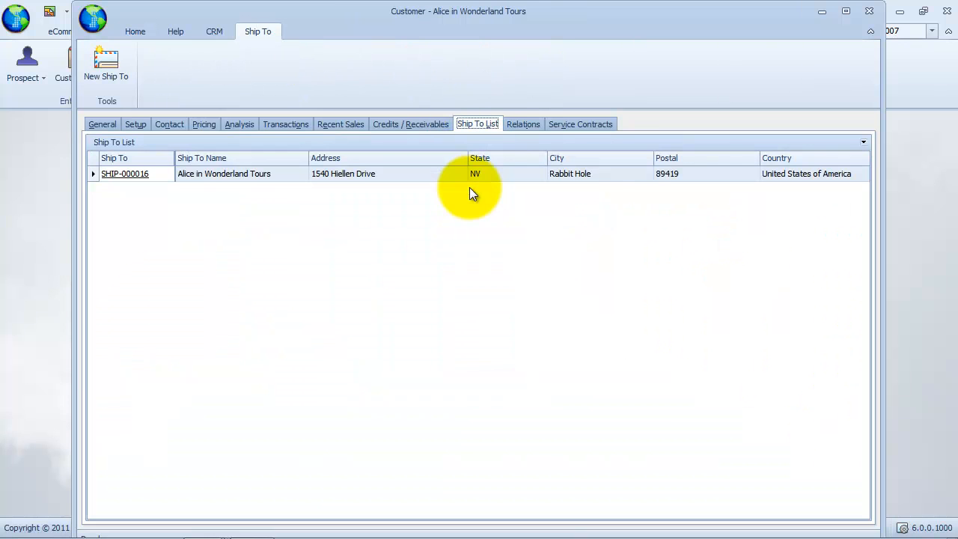
pyautogui.click(135, 174)
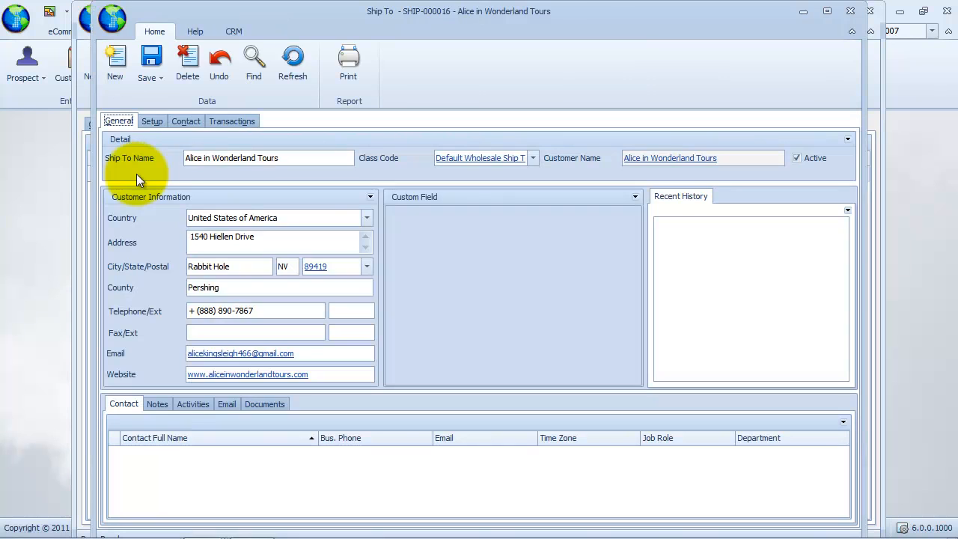
pyautogui.click(158, 121)
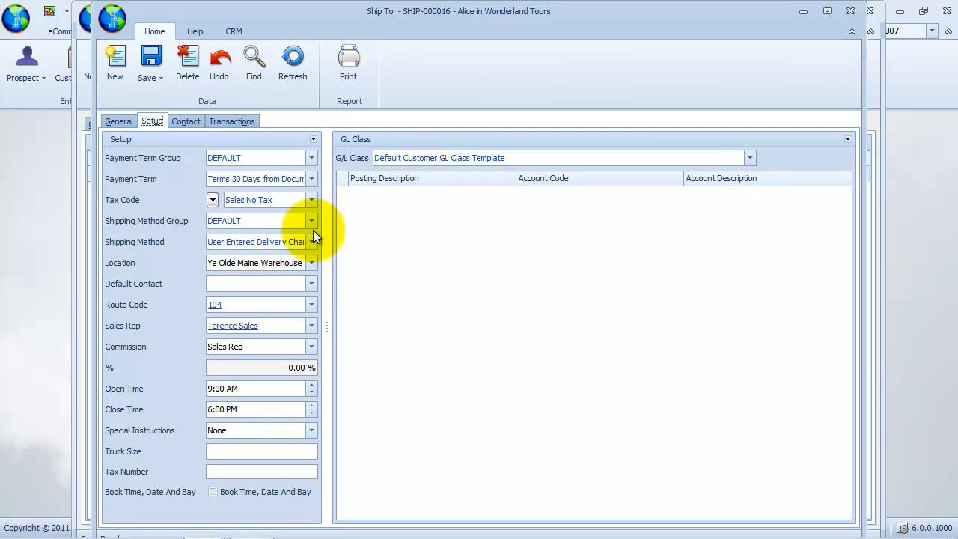
# - Set the ship-to record's commission source to Default, then save and close the record
pyautogui.click(310, 346)
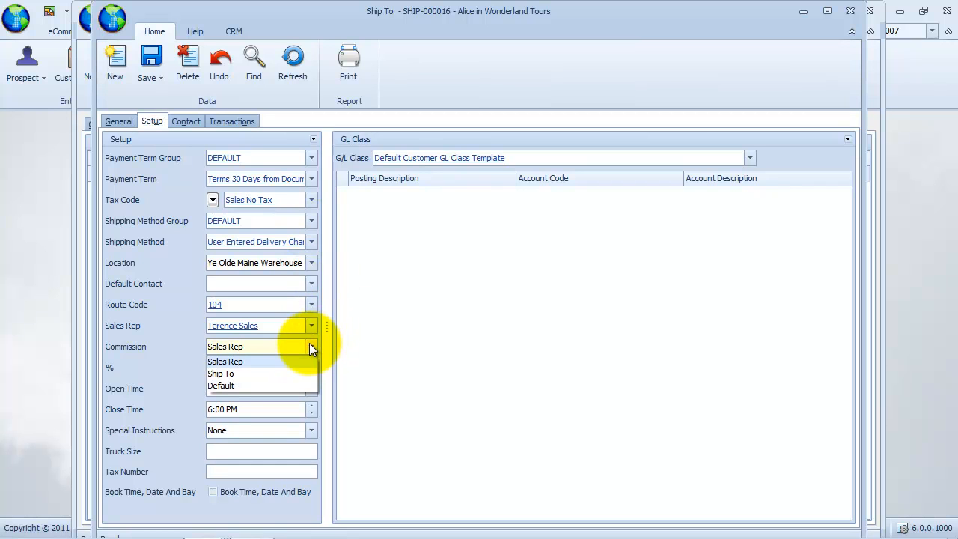
pyautogui.click(308, 386)
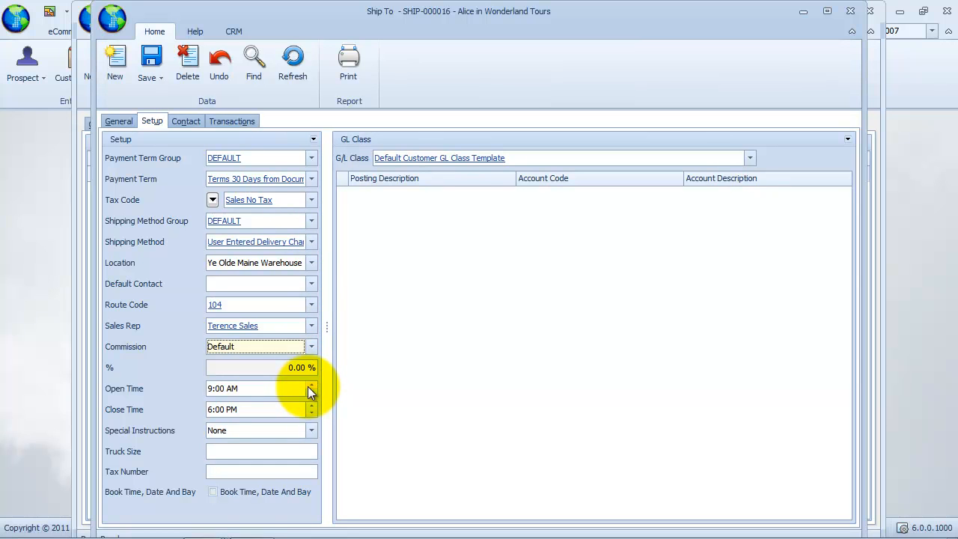
pyautogui.click(150, 87)
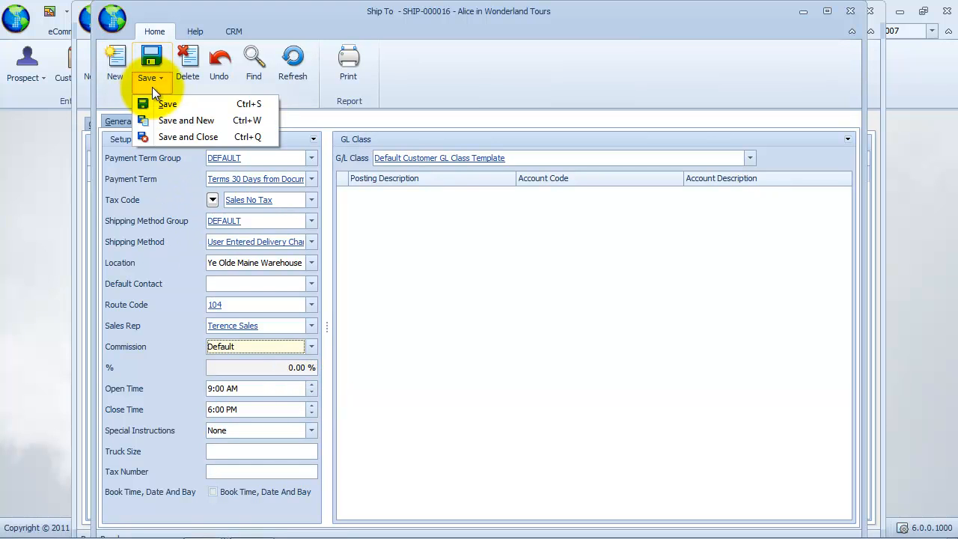
pyautogui.click(230, 136)
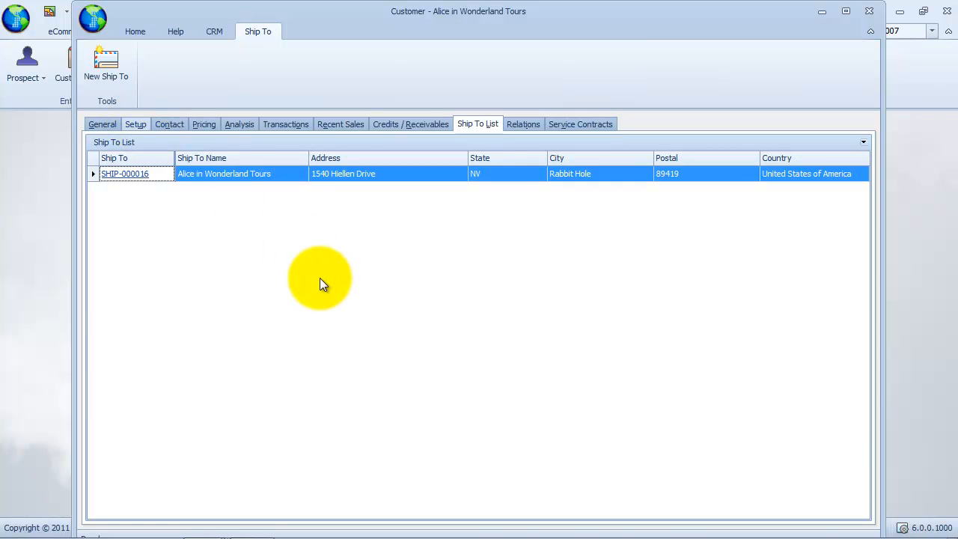
# - In the Alice in Wonderland Tours customer setup, set the commission source to Customer at 5%, then save and close the customer
pyautogui.click(283, 329)
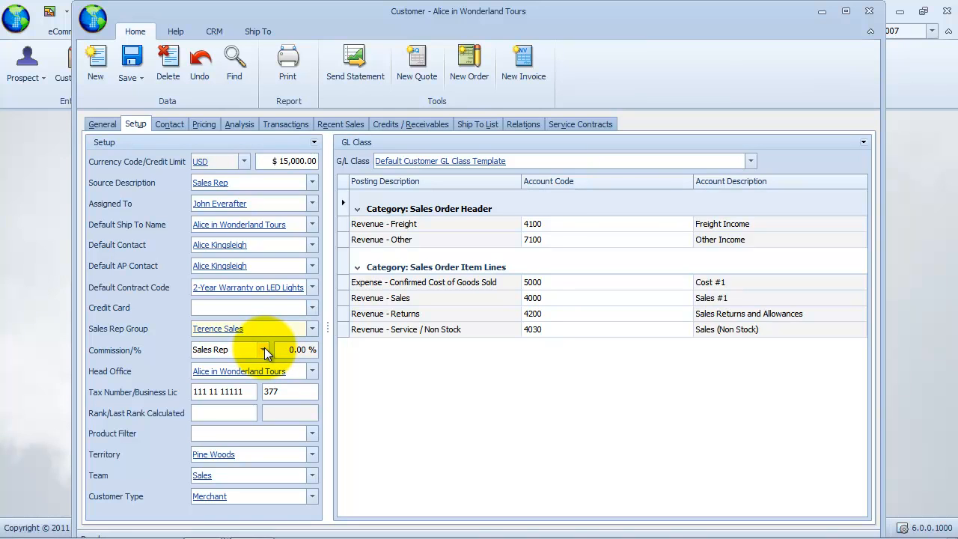
pyautogui.click(264, 349)
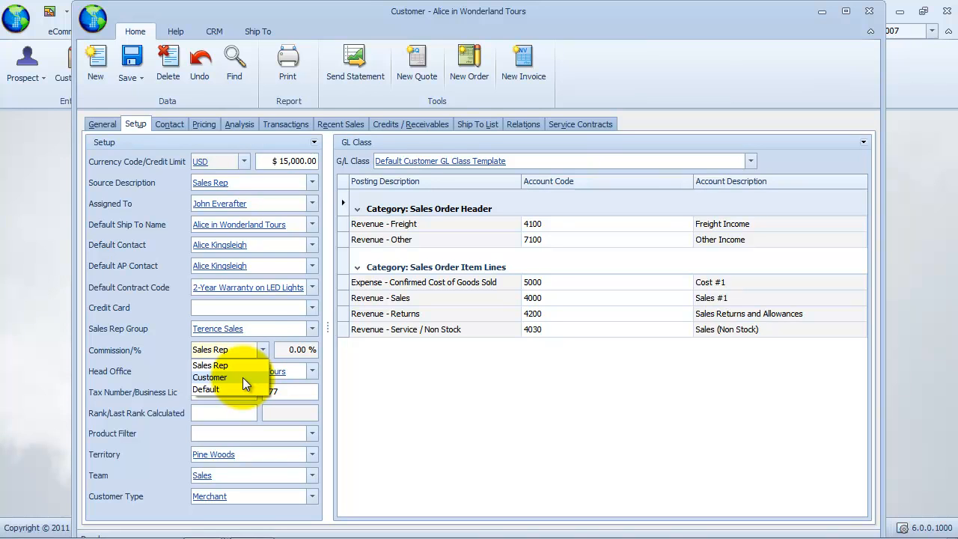
pyautogui.click(242, 378)
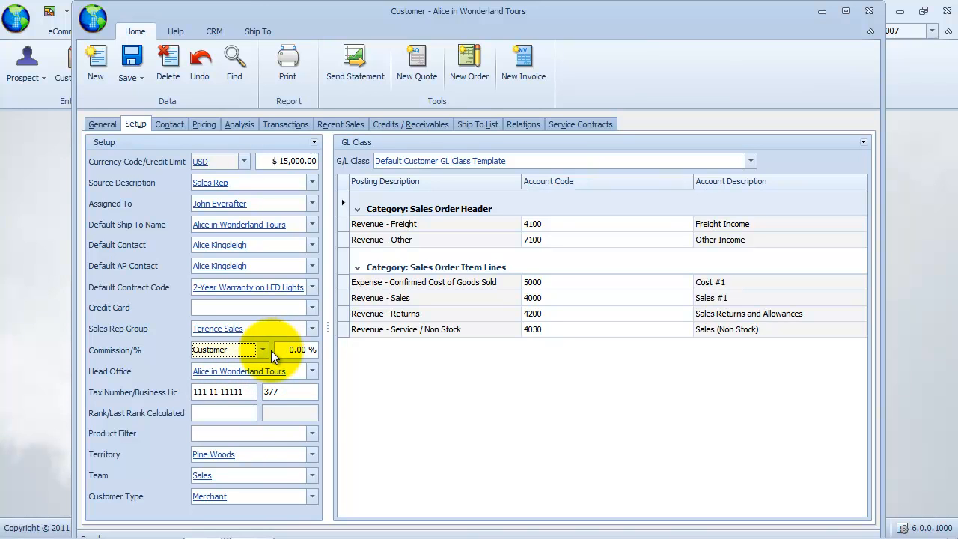
pyautogui.click(283, 350)
pyautogui.write('5')
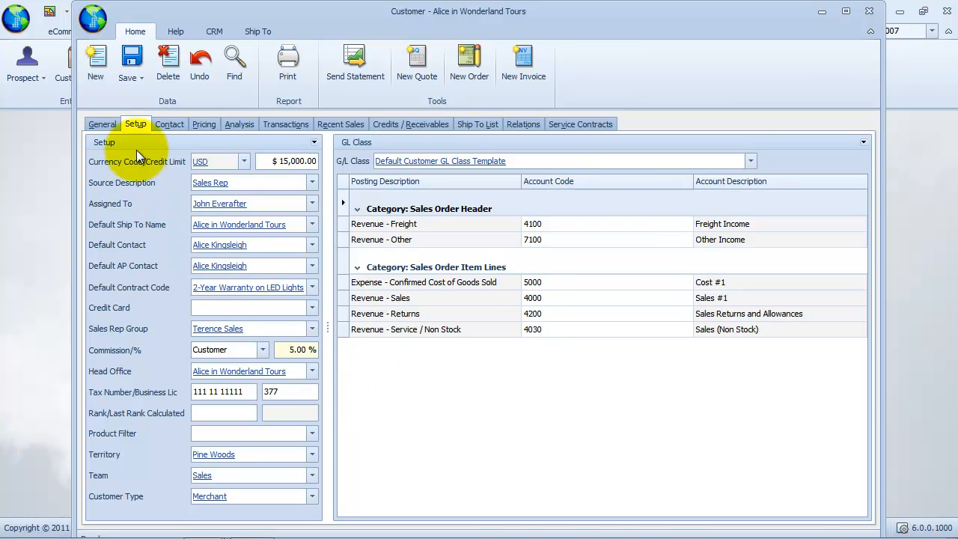
pyautogui.click(136, 85)
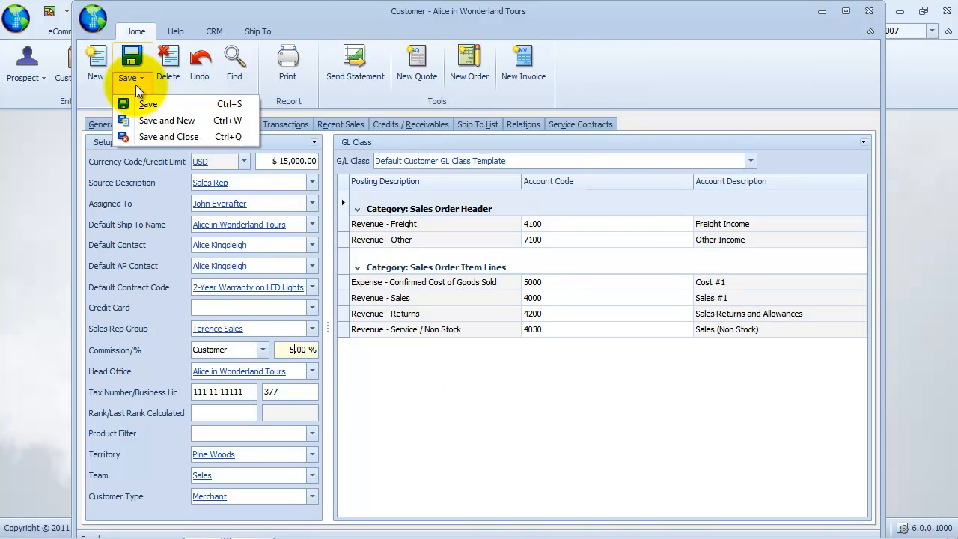
pyautogui.click(222, 138)
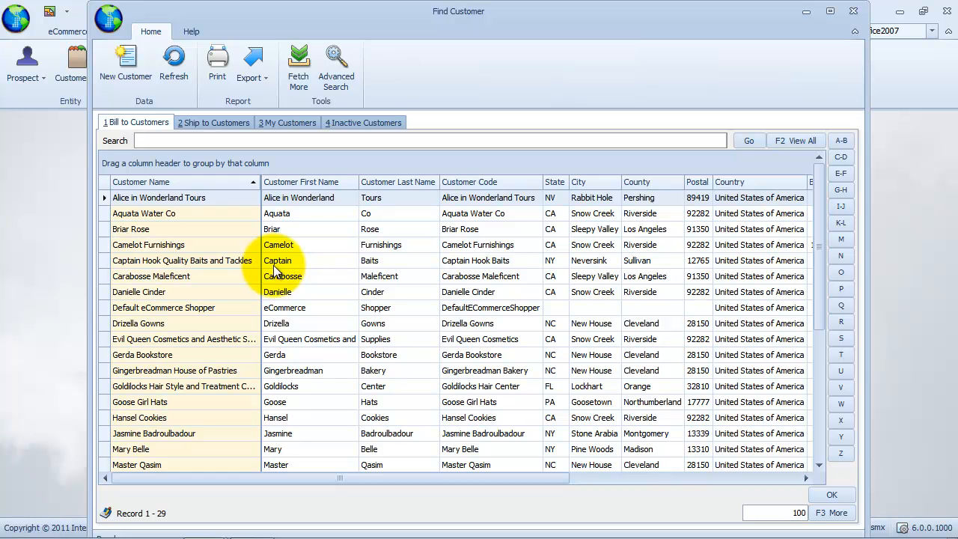
# - Open the third listed customer and show the setup details of its ship-to record SHIP-000028
pyautogui.doubleClick(196, 228)
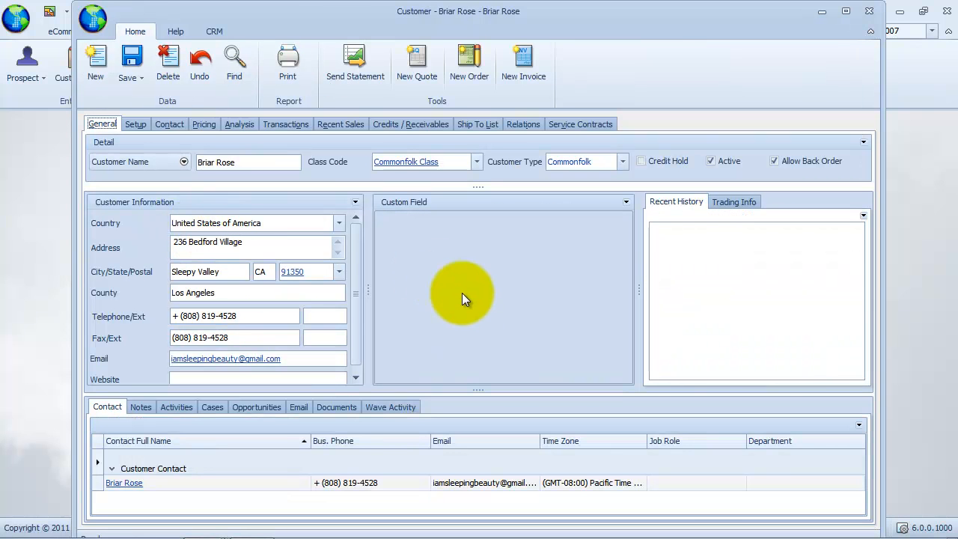
pyautogui.click(477, 125)
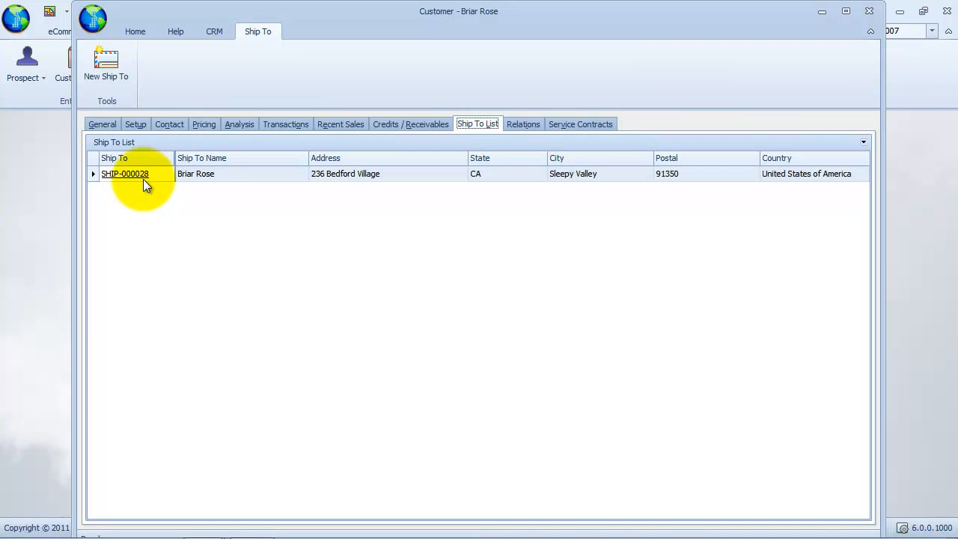
pyautogui.click(144, 175)
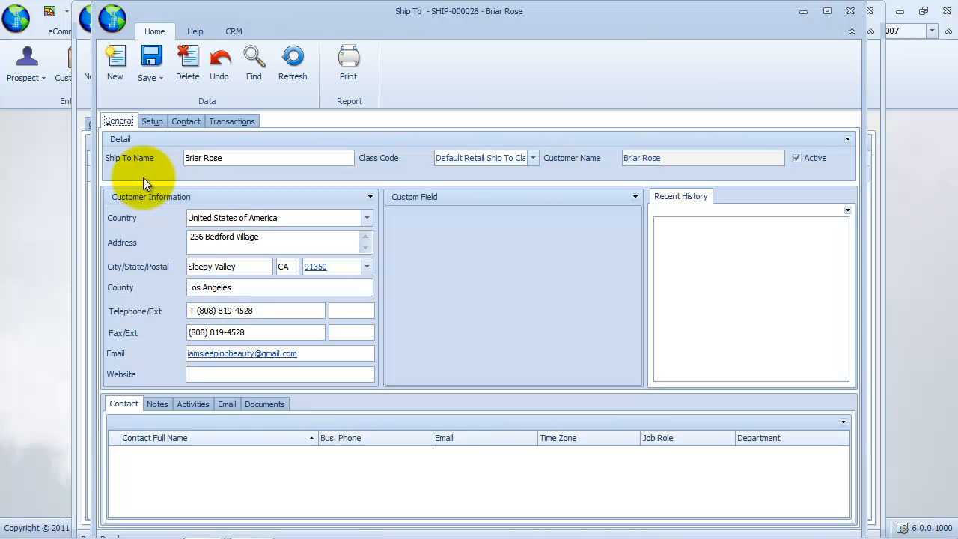
pyautogui.click(152, 121)
# - Set the ship-to record's sales rep to Terence Sales and its commission source to Default, then save and close it
pyautogui.click(315, 327)
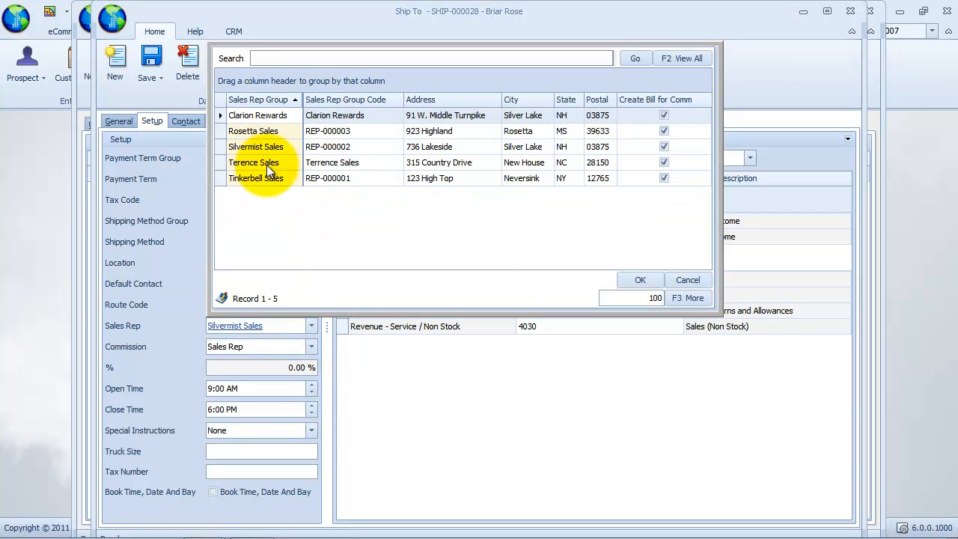
pyautogui.doubleClick(266, 165)
pyautogui.click(311, 348)
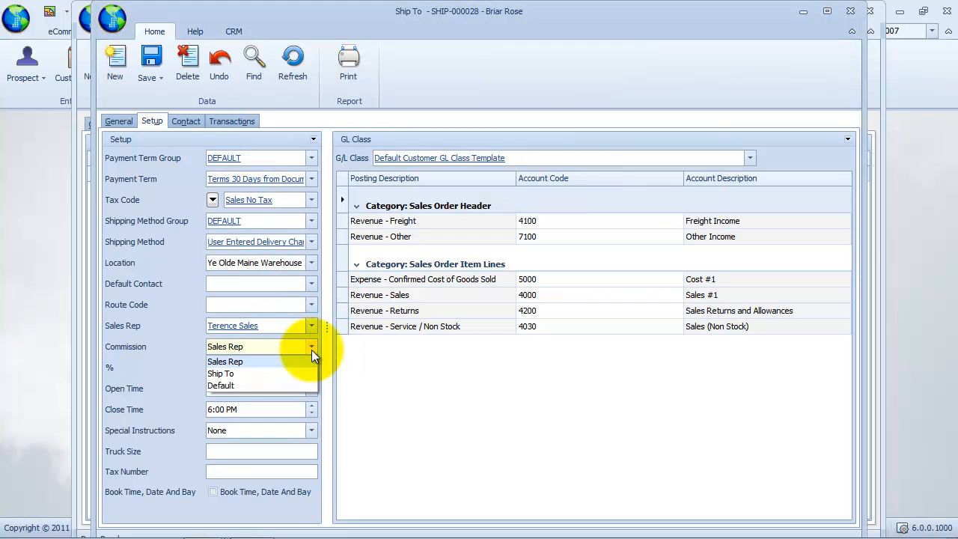
pyautogui.click(308, 386)
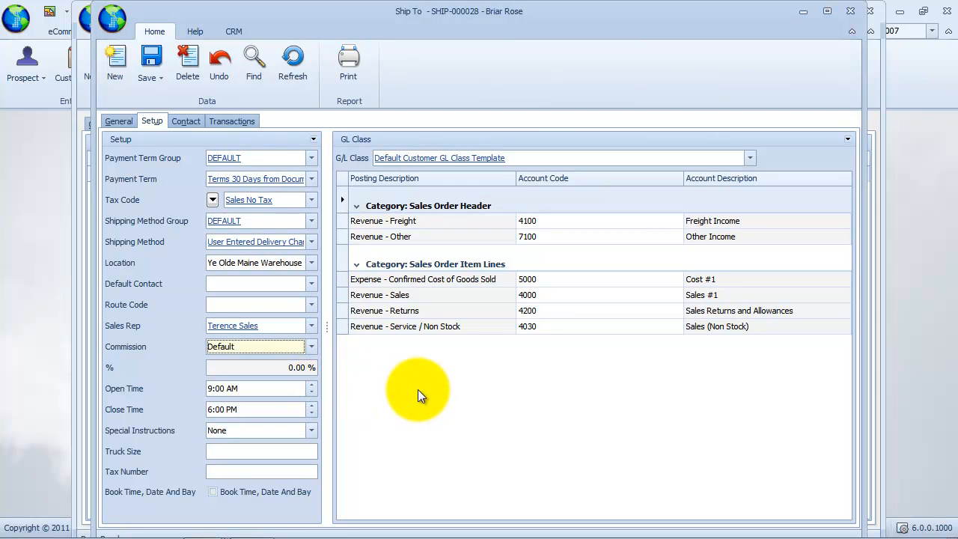
pyautogui.click(149, 69)
pyautogui.click(166, 135)
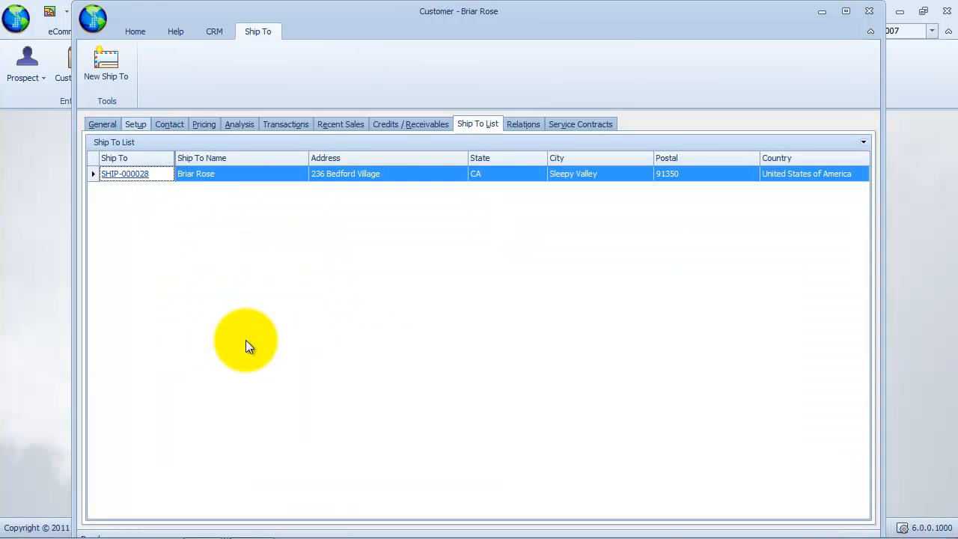
# - In the customer's setup, set the sales rep group to Terence Sales and the commission source to Customer at 10%
pyautogui.click(312, 328)
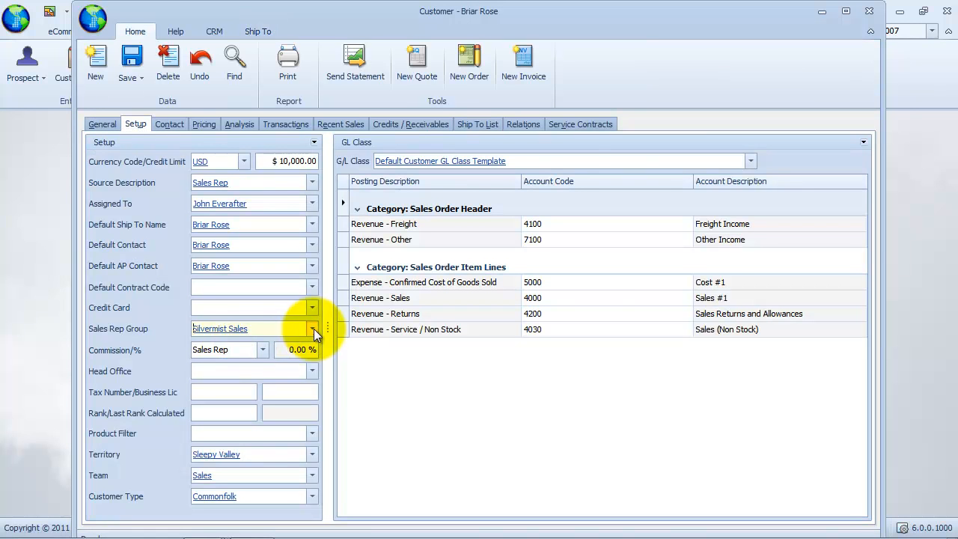
pyautogui.doubleClick(254, 209)
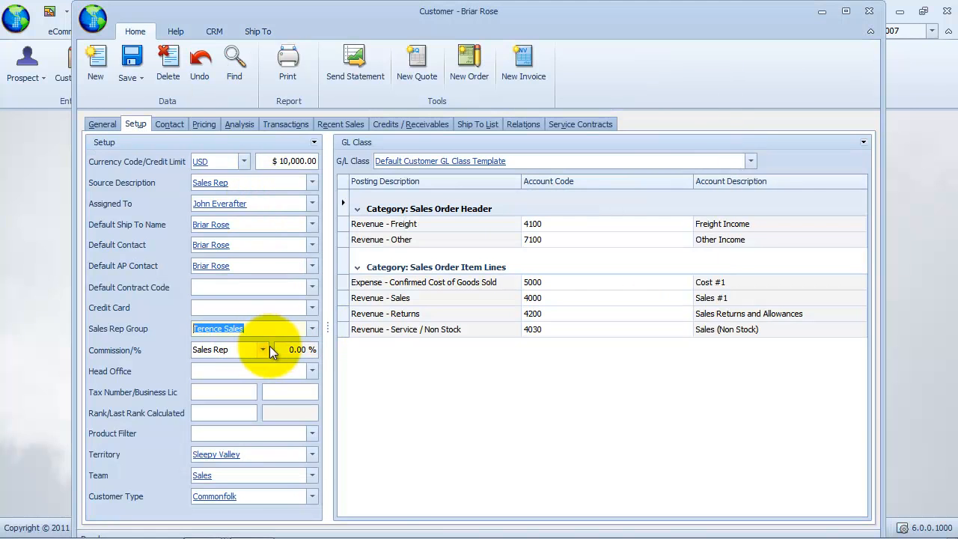
pyautogui.click(262, 350)
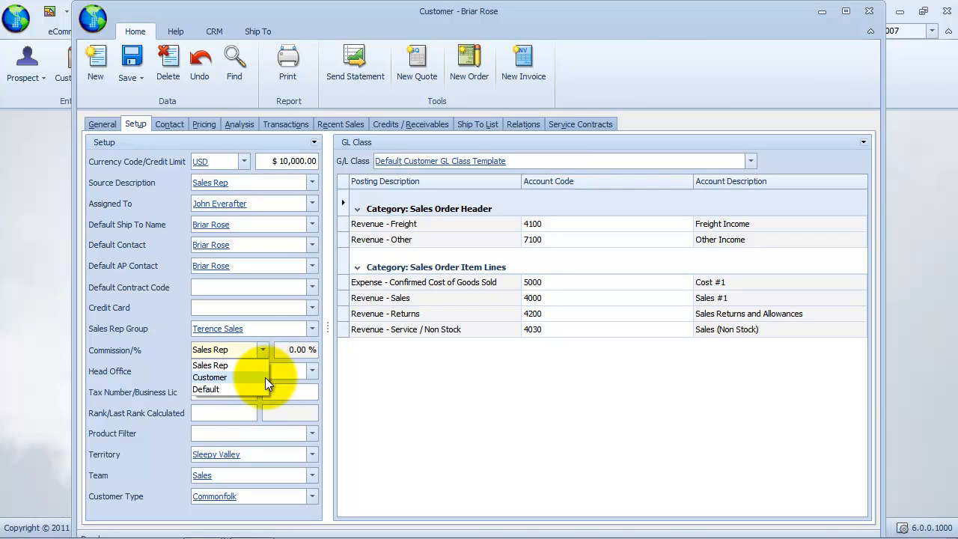
pyautogui.click(265, 377)
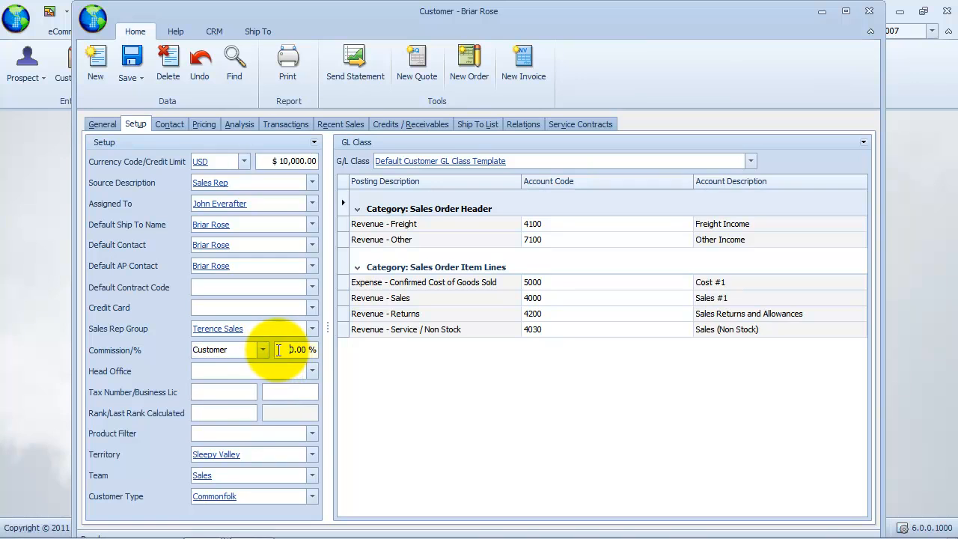
pyautogui.click(279, 349)
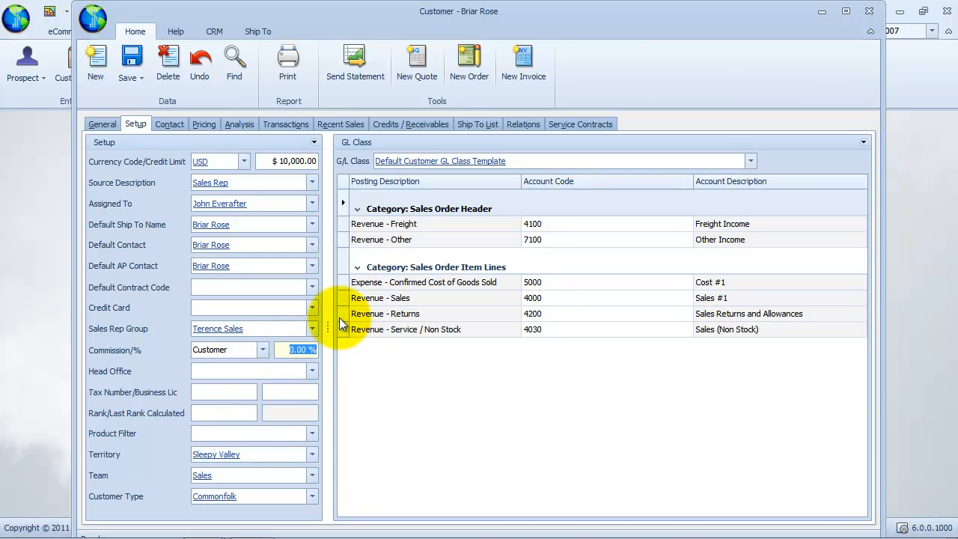
pyautogui.write('10')
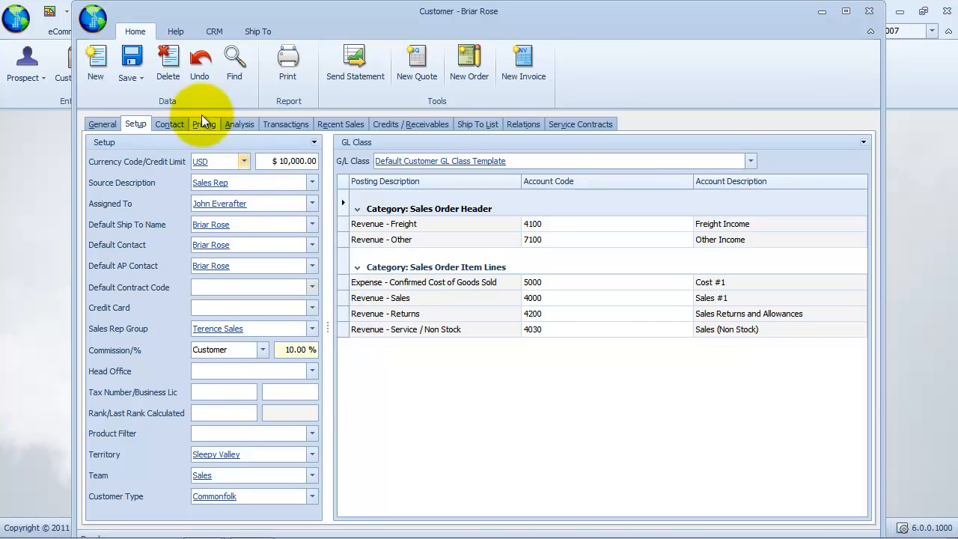
# - Save the customer without updating its ship-to details, then close the customer record and the customer search
pyautogui.click(131, 79)
pyautogui.click(149, 102)
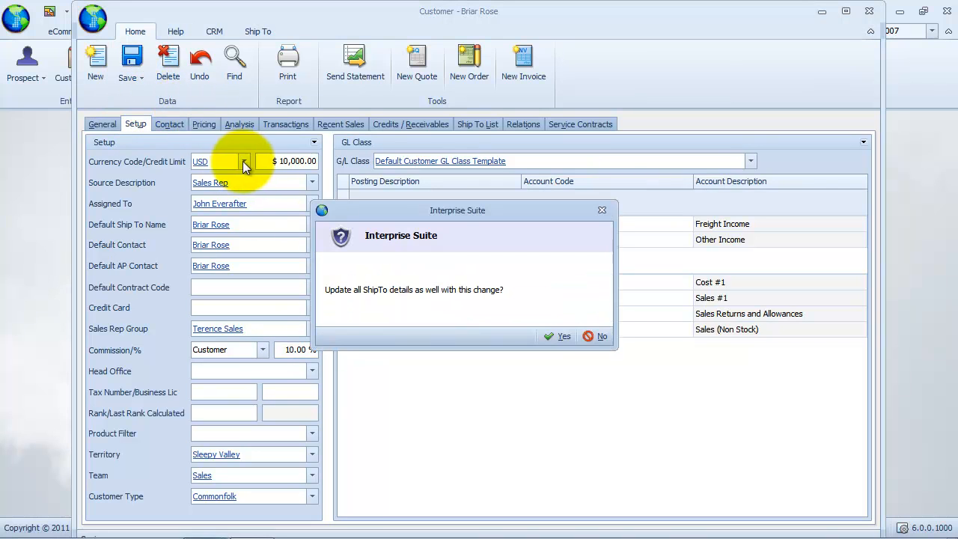
pyautogui.click(599, 337)
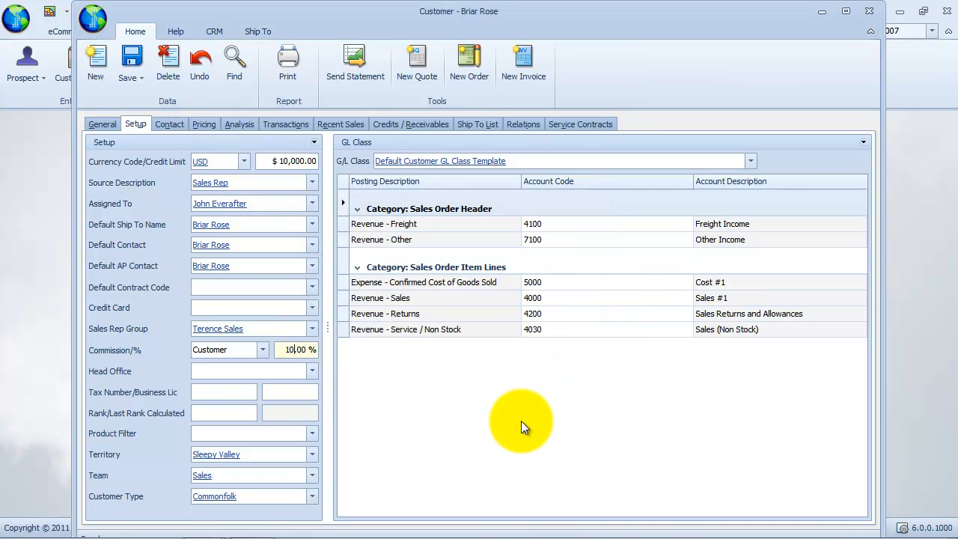
pyautogui.click(131, 71)
pyautogui.click(196, 139)
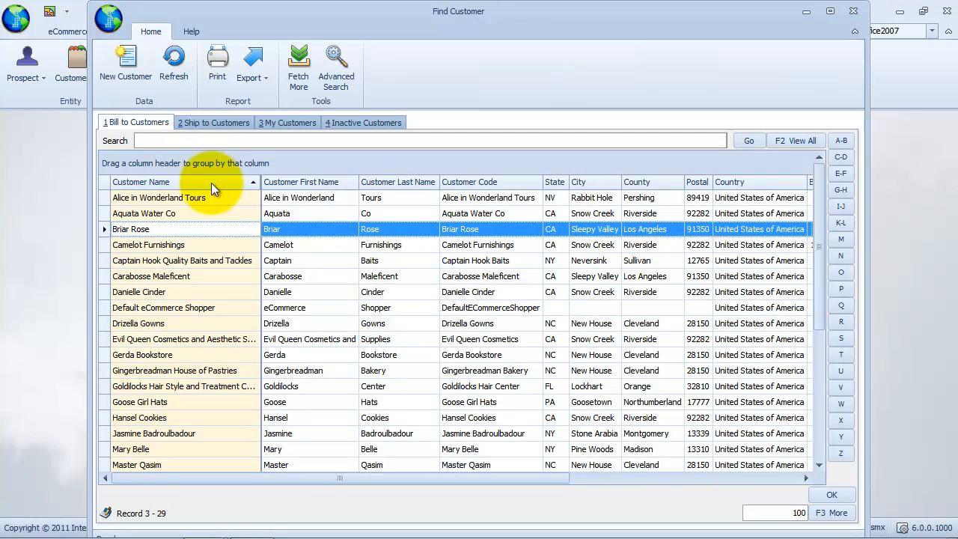
pyautogui.doubleClick(112, 24)
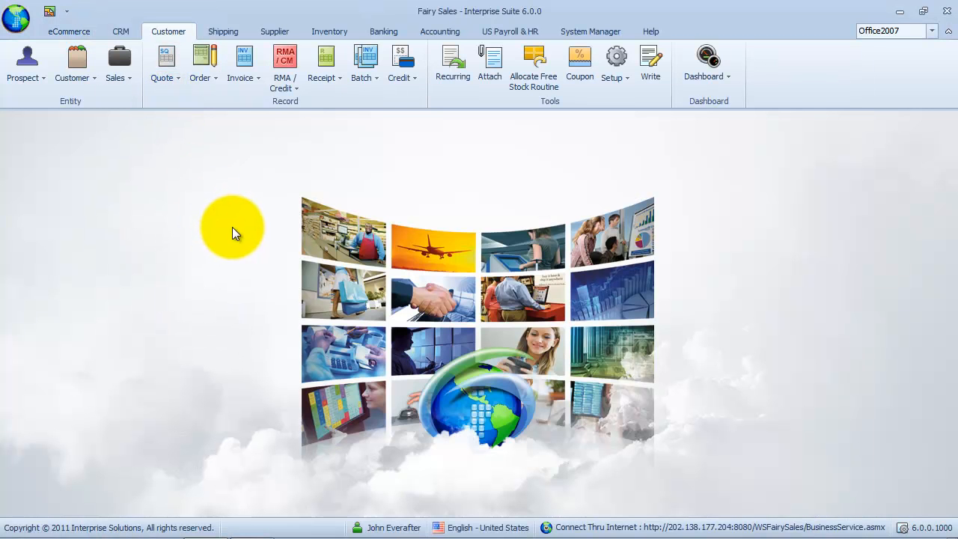
# - Start a new sales order for the ship-to customer Alice in Wonderland Tours
pyautogui.click(210, 88)
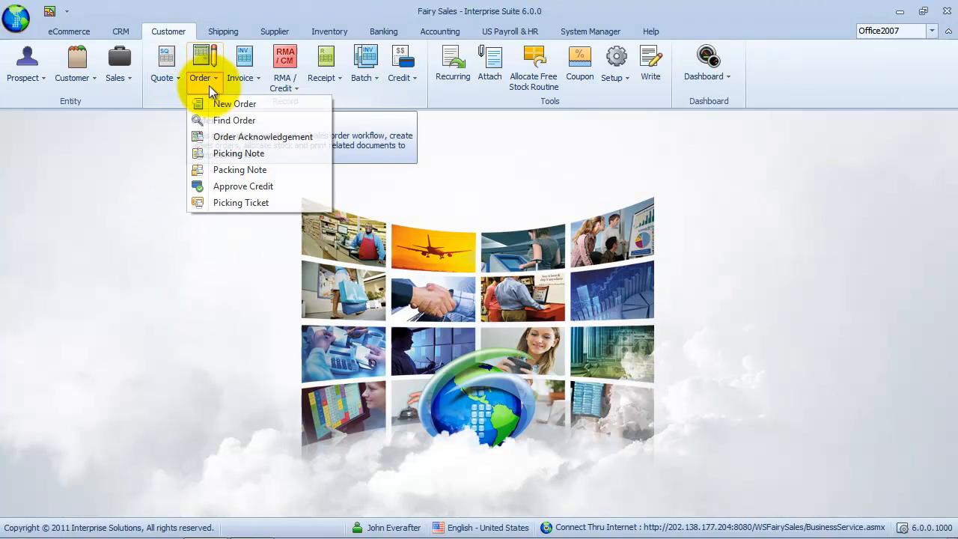
pyautogui.click(272, 106)
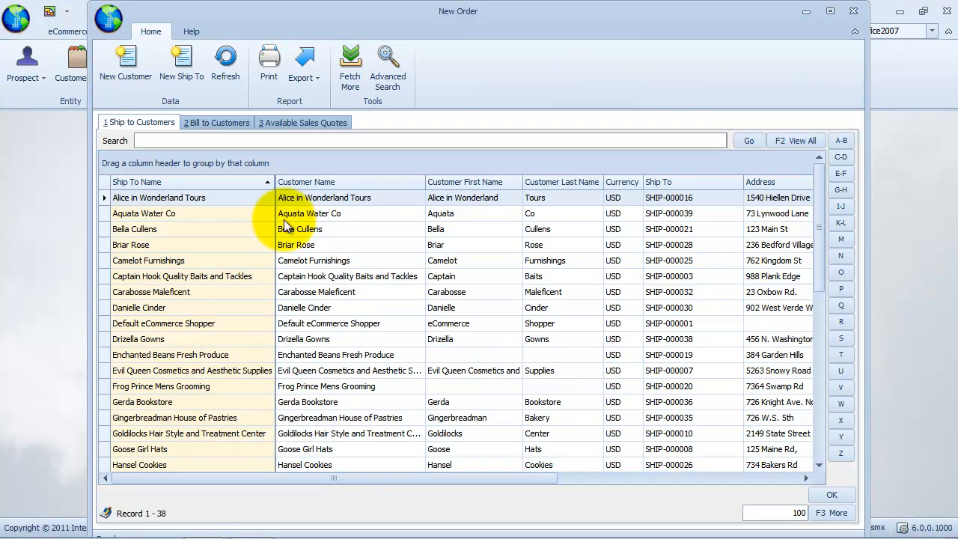
pyautogui.click(245, 198)
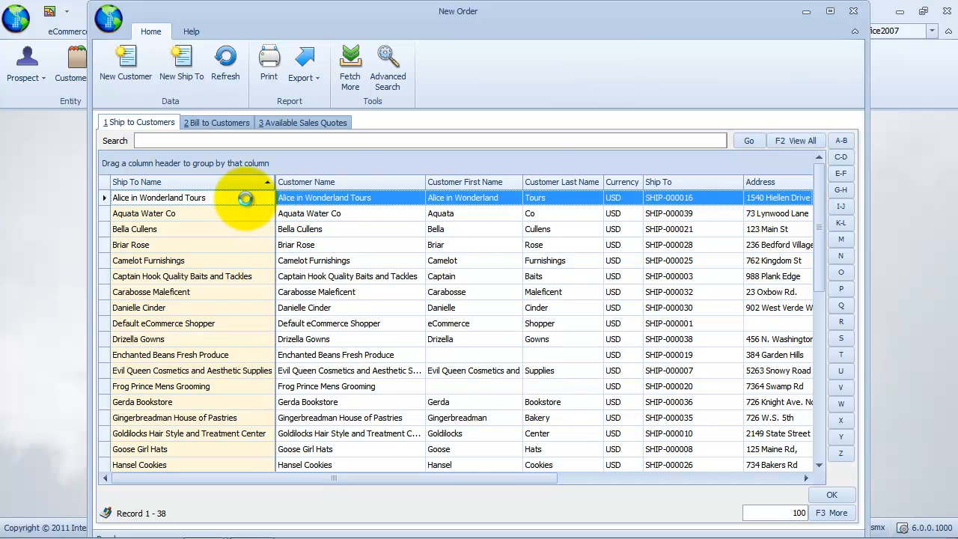
# - Open the new sales order for Alice in Wonderland Tours and add the Castle Event Theme kit (Evenheme13) with its default components
pyautogui.doubleClick(246, 198)
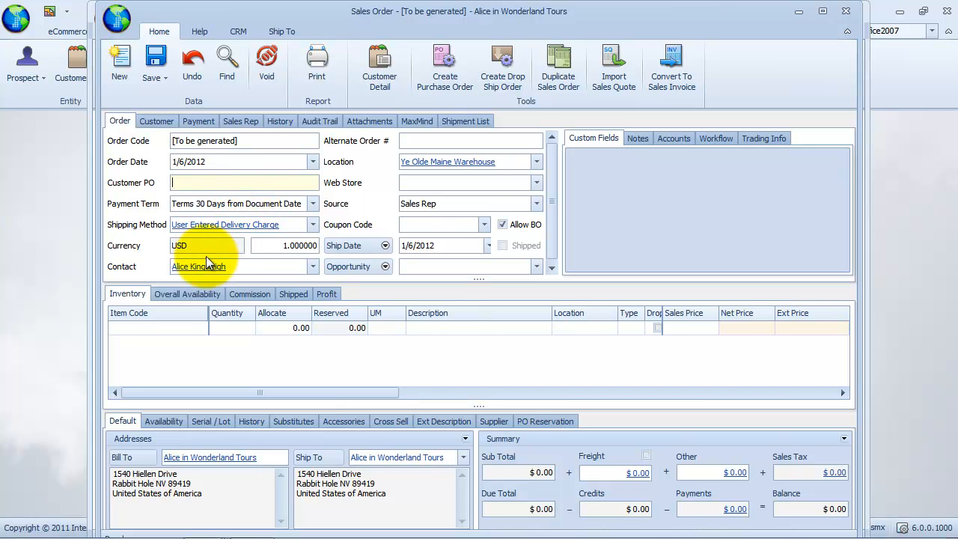
pyautogui.click(202, 329)
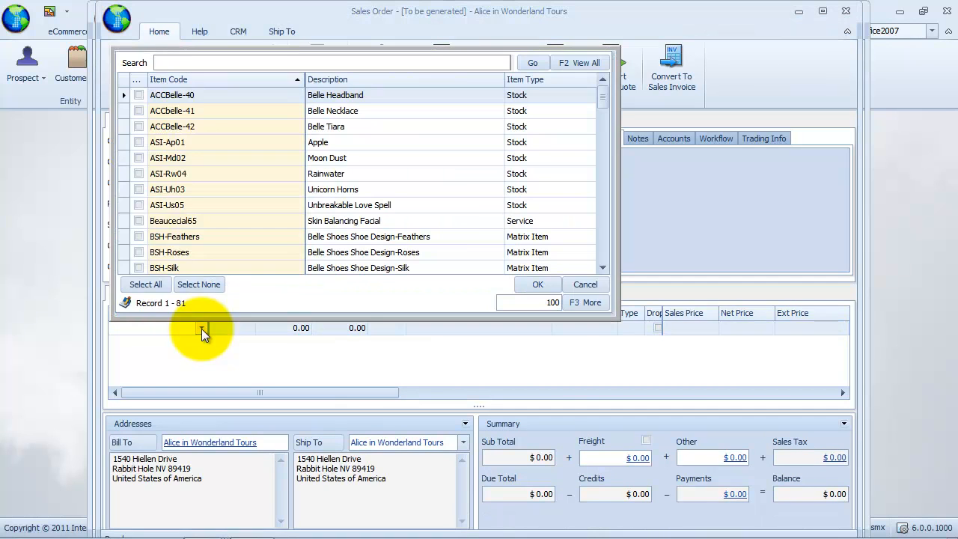
pyautogui.moveTo(602, 99); pyautogui.dragTo(603, 130)
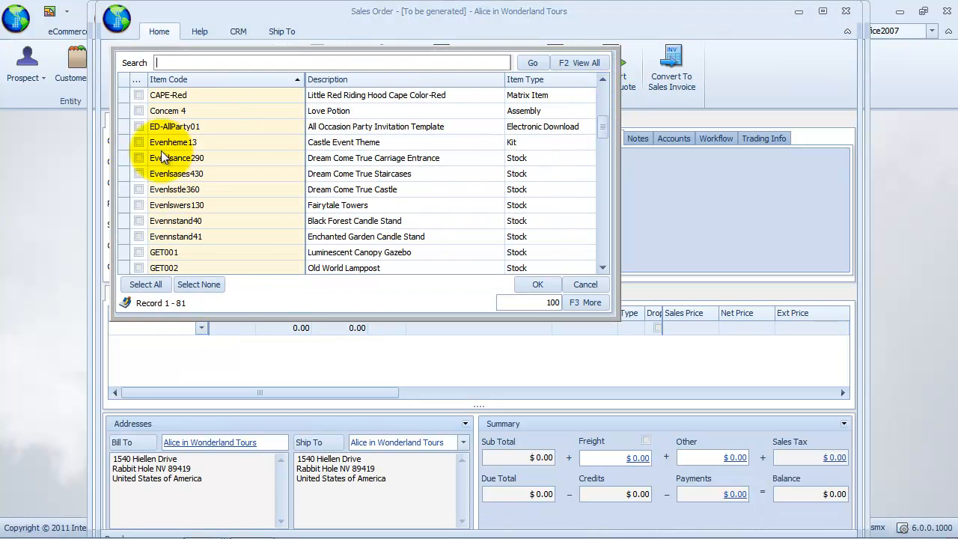
pyautogui.click(138, 142)
pyautogui.click(537, 284)
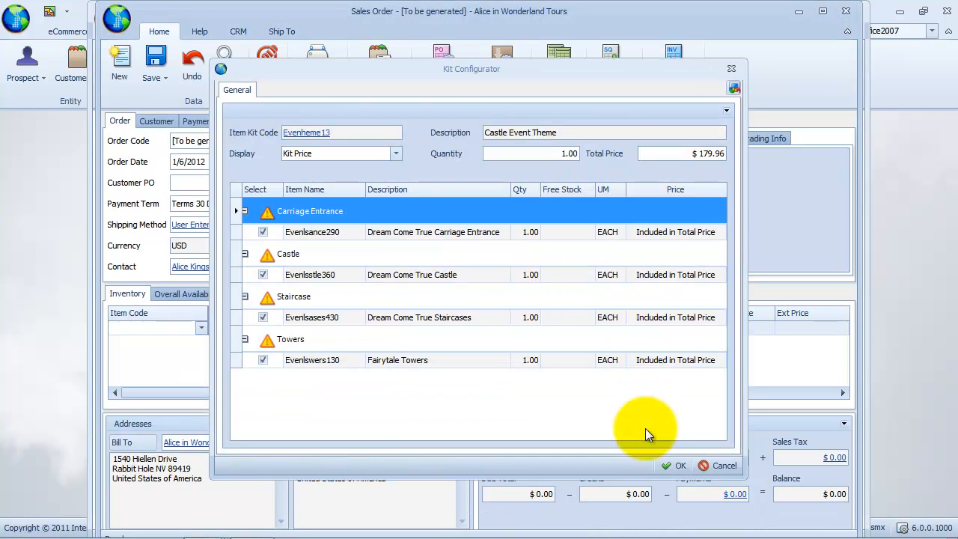
pyautogui.click(680, 468)
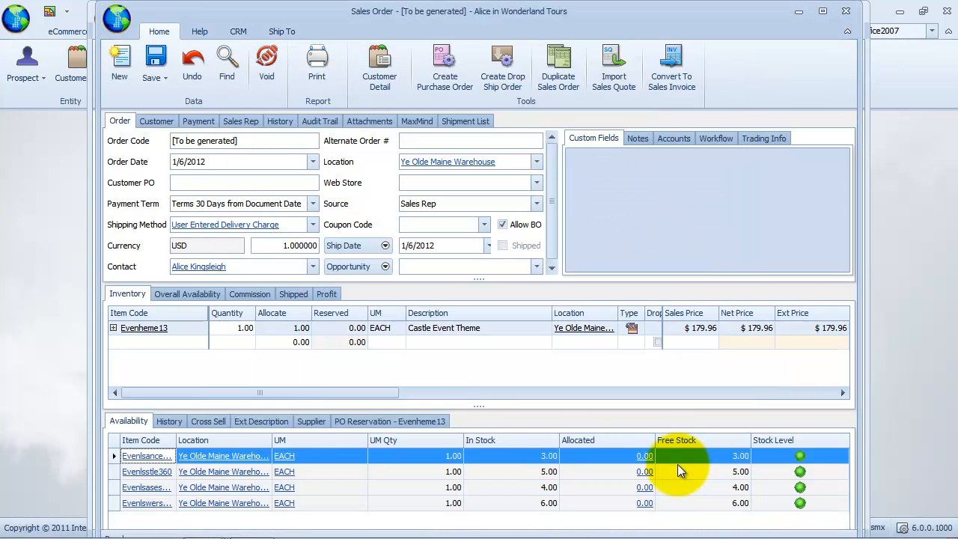
# - Check the order's sales rep and the kit's commission source and percent, then save and close the order
pyautogui.click(244, 121)
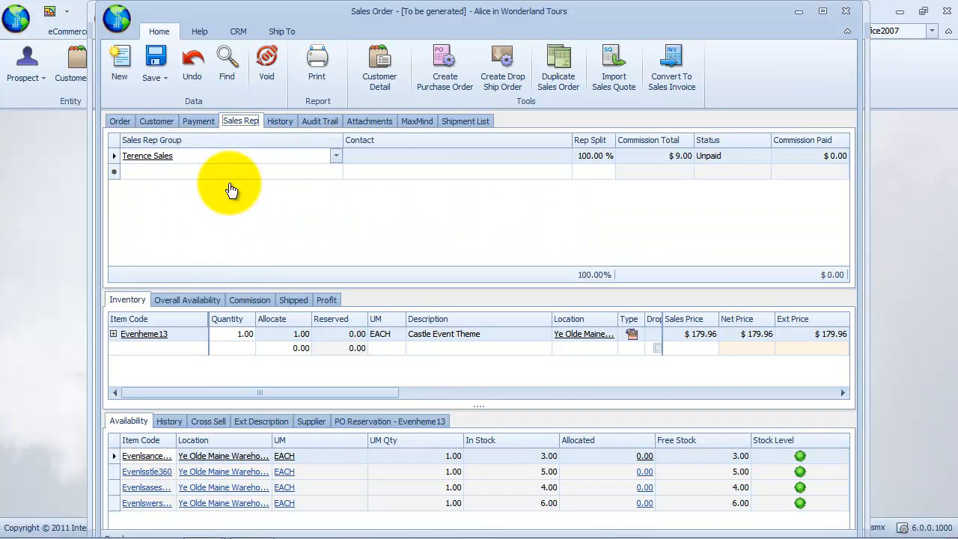
pyautogui.click(252, 300)
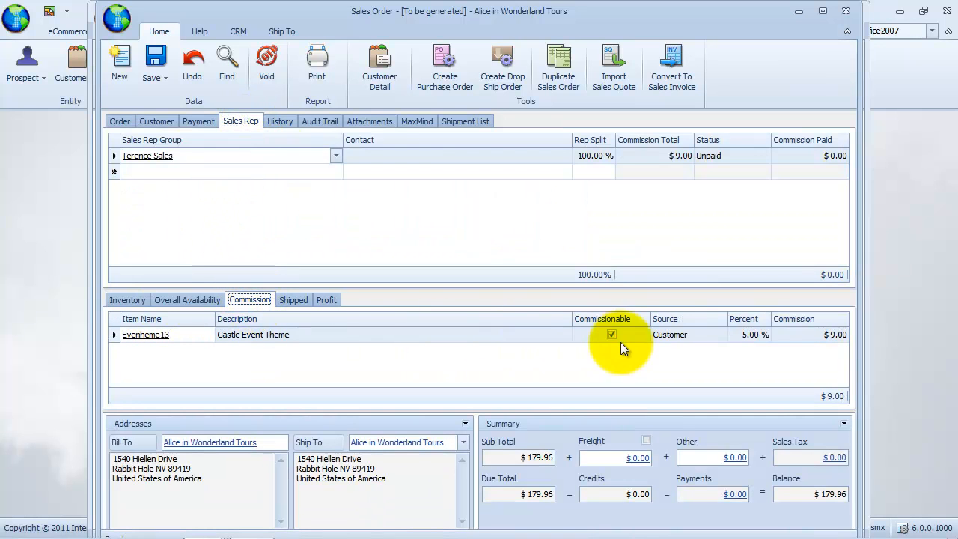
pyautogui.click(698, 334)
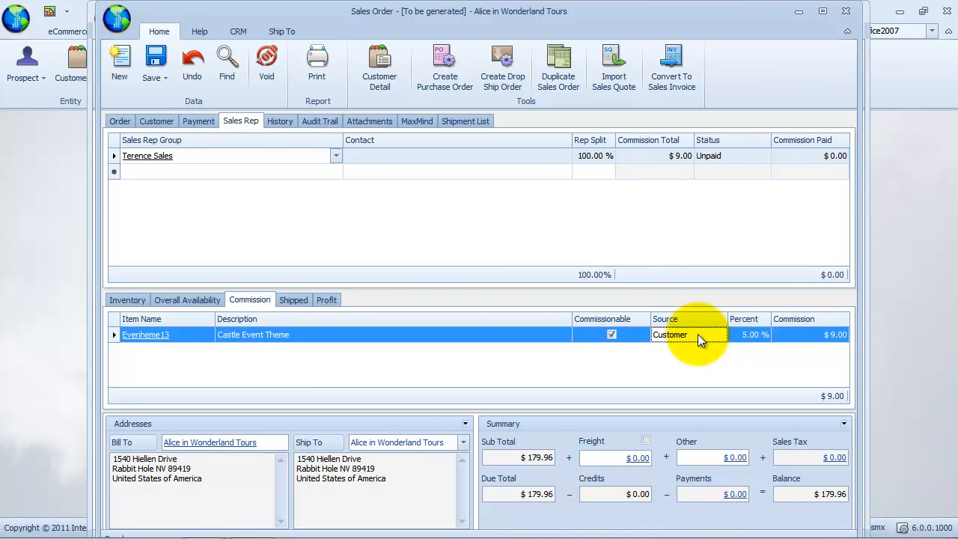
pyautogui.click(766, 334)
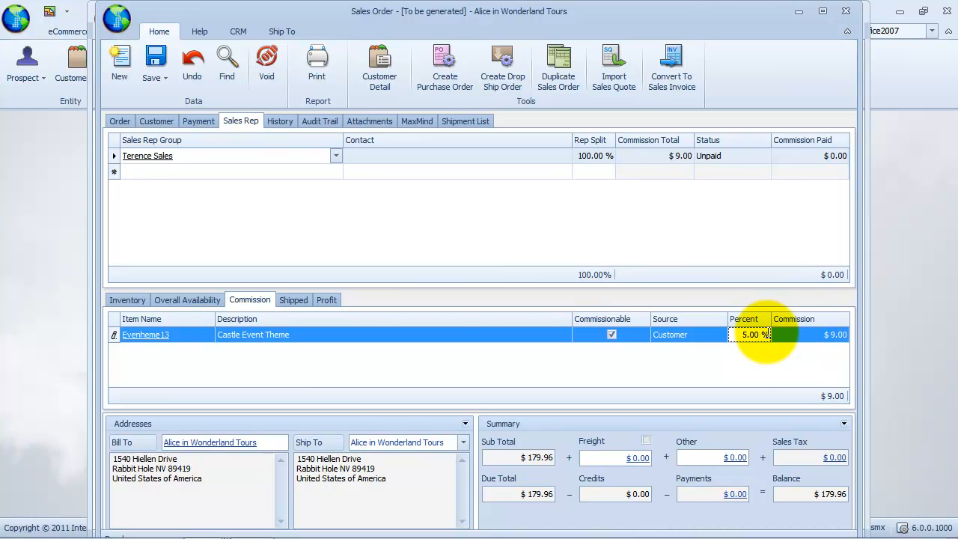
pyautogui.click(163, 86)
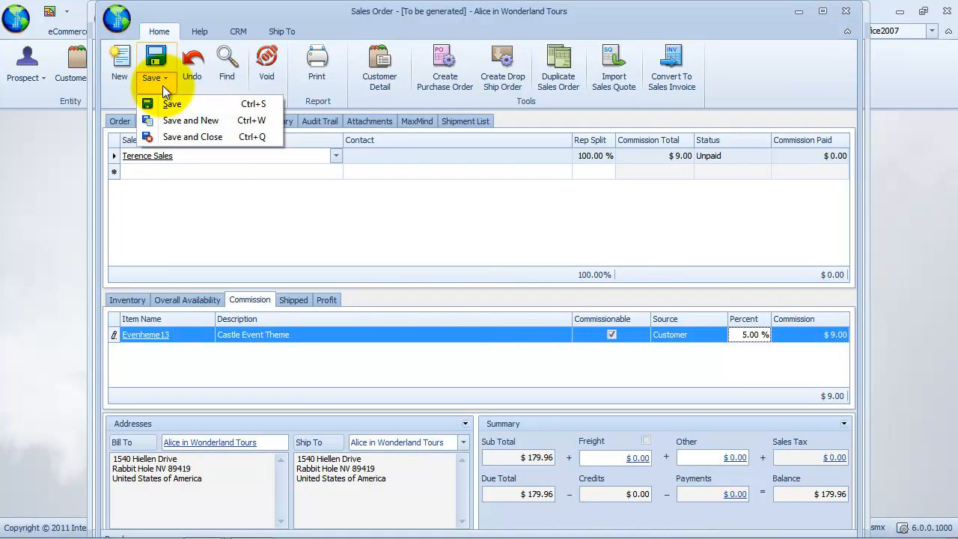
pyautogui.click(235, 137)
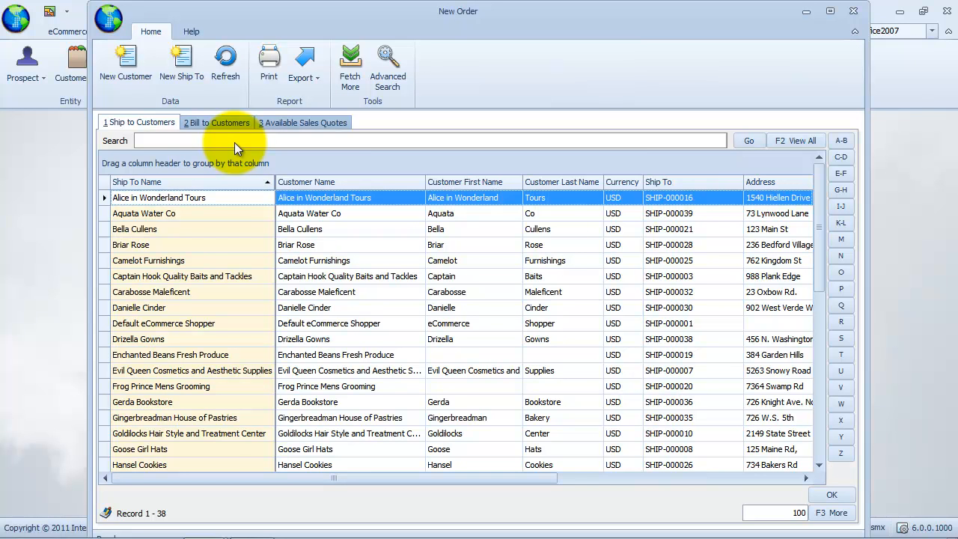
# - Create a sales order for the ship-to customer with the 10% commission and add the Unbreakable Love Spell item (ASI-Us05)
pyautogui.click(225, 244)
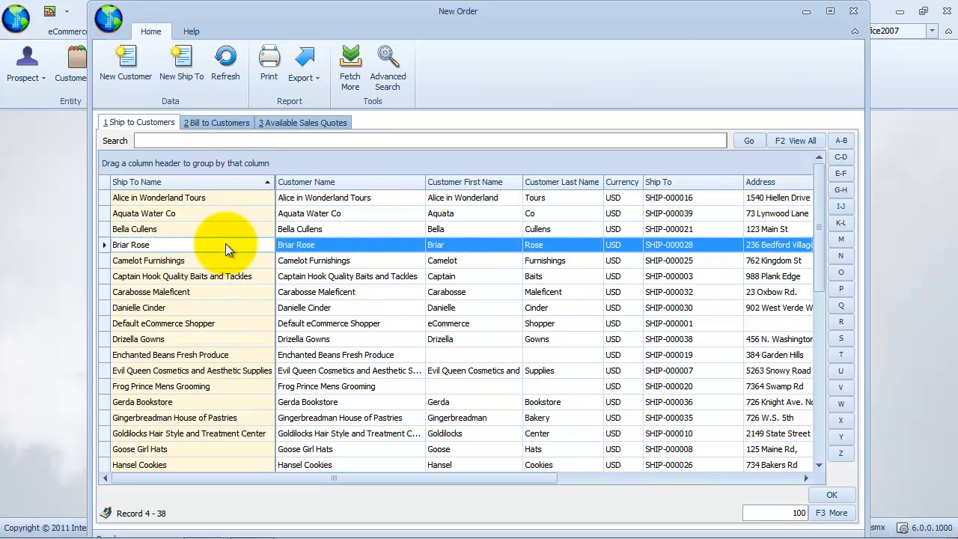
pyautogui.doubleClick(225, 244)
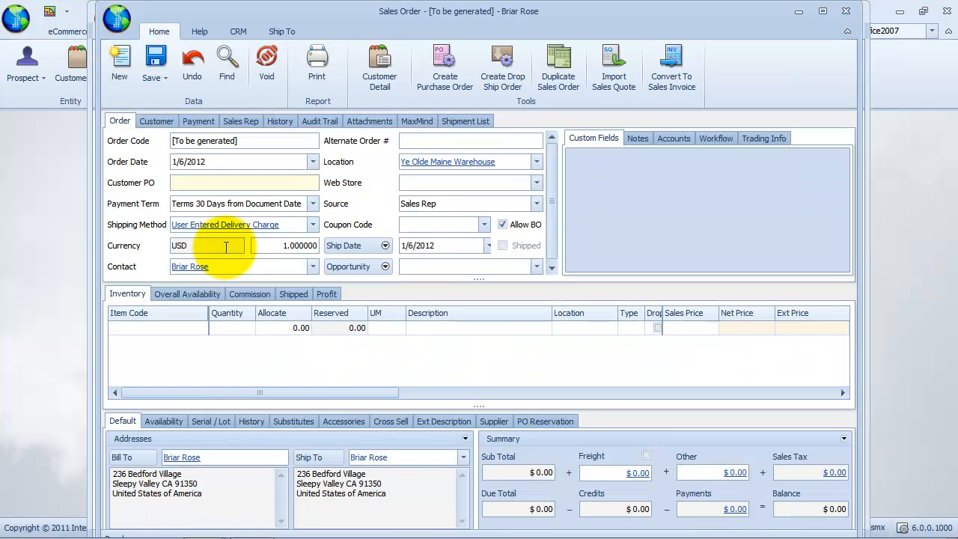
pyautogui.click(201, 331)
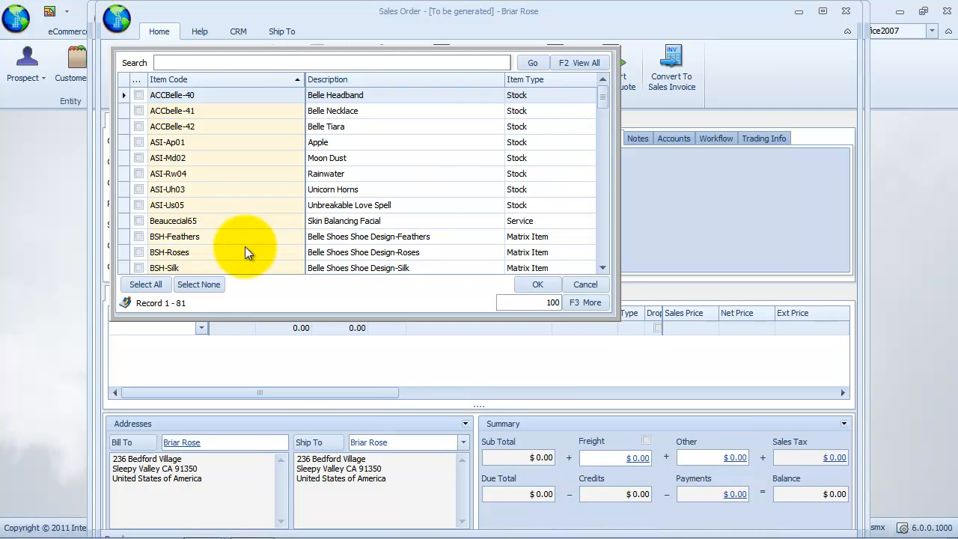
pyautogui.click(138, 205)
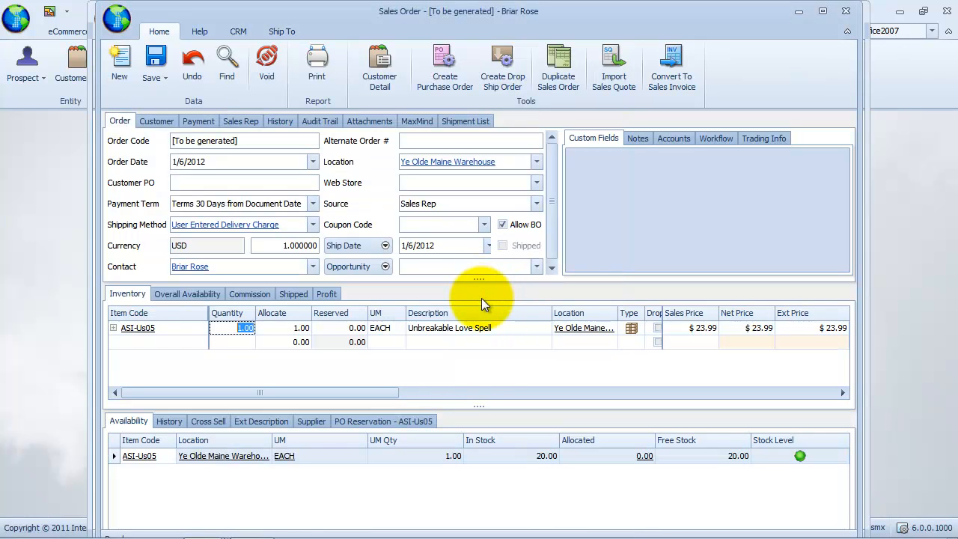
# - Check the second order's sales rep and the commission source and percent of the Unbreakable Love Spell item
pyautogui.click(241, 121)
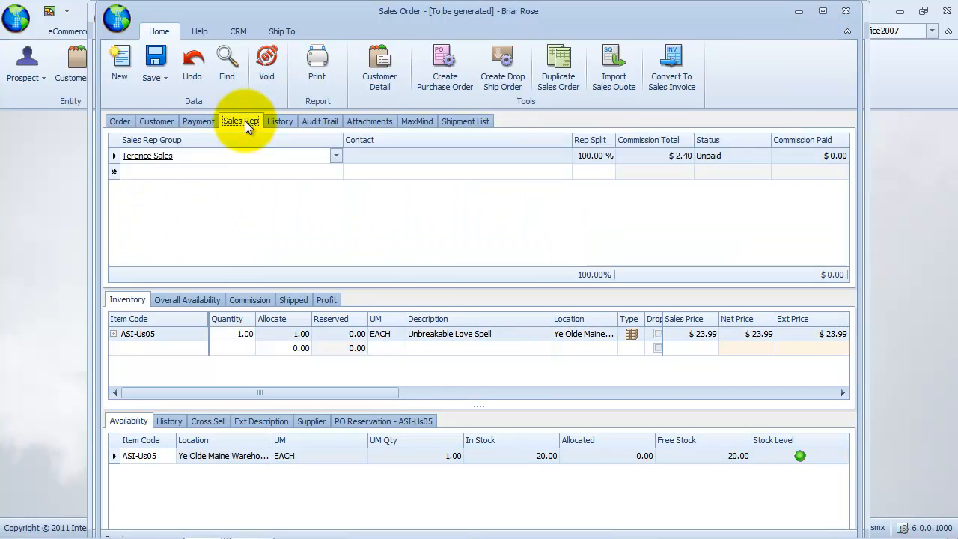
pyautogui.click(259, 301)
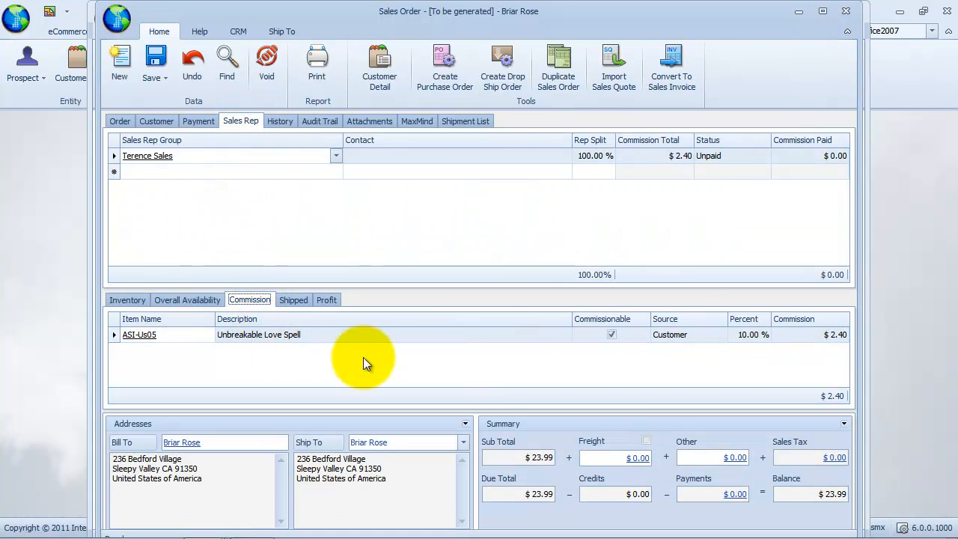
pyautogui.click(702, 339)
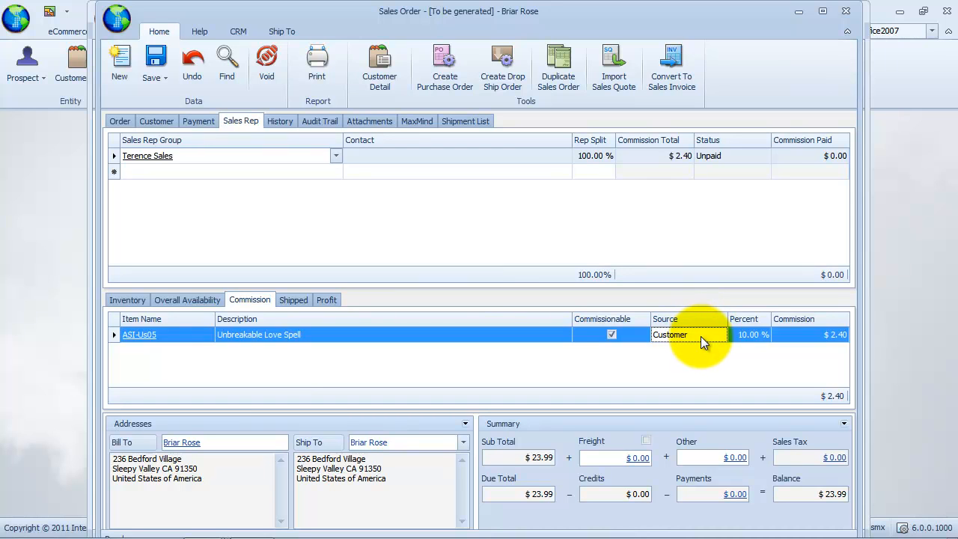
pyautogui.click(759, 335)
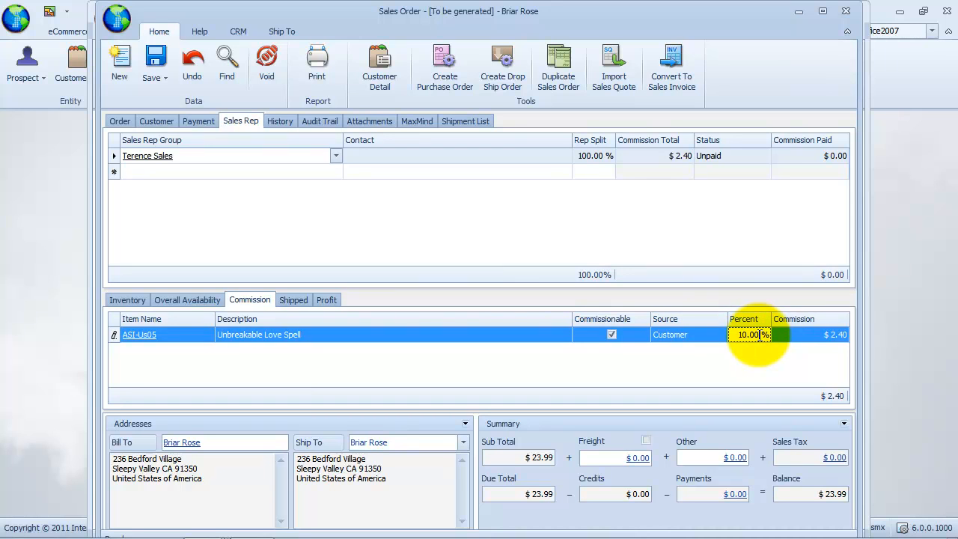